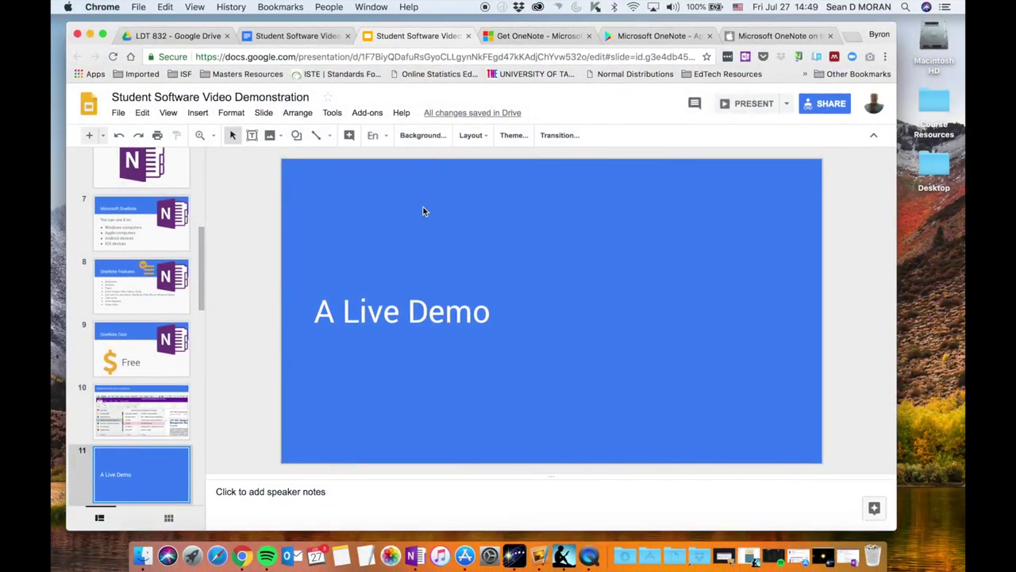
# Switch from Google Slides to the OneNote School Notebook.
pyautogui.click(412, 552)
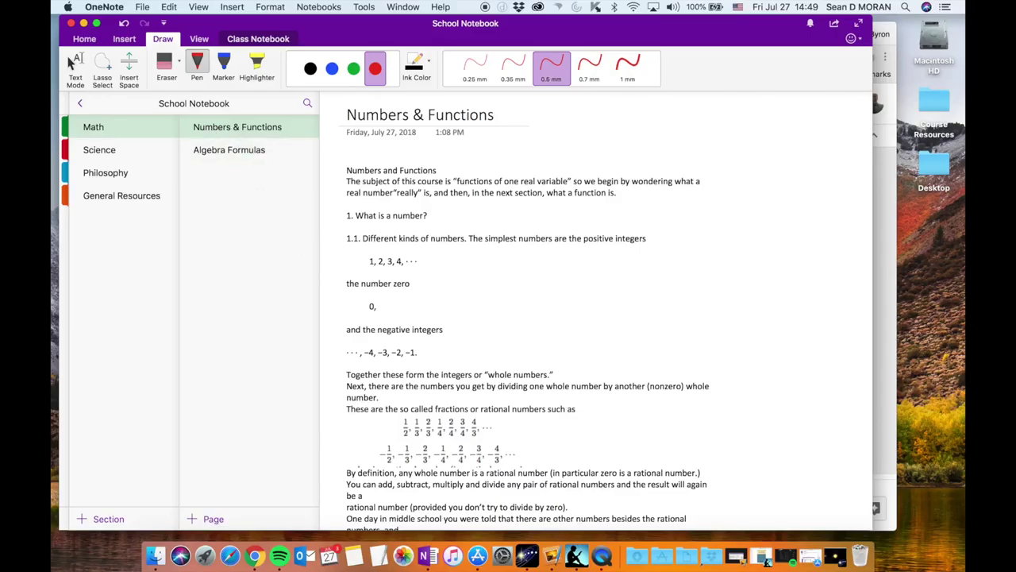
# Bring up the Course Resources folder in Finder.
pyautogui.click(160, 520)
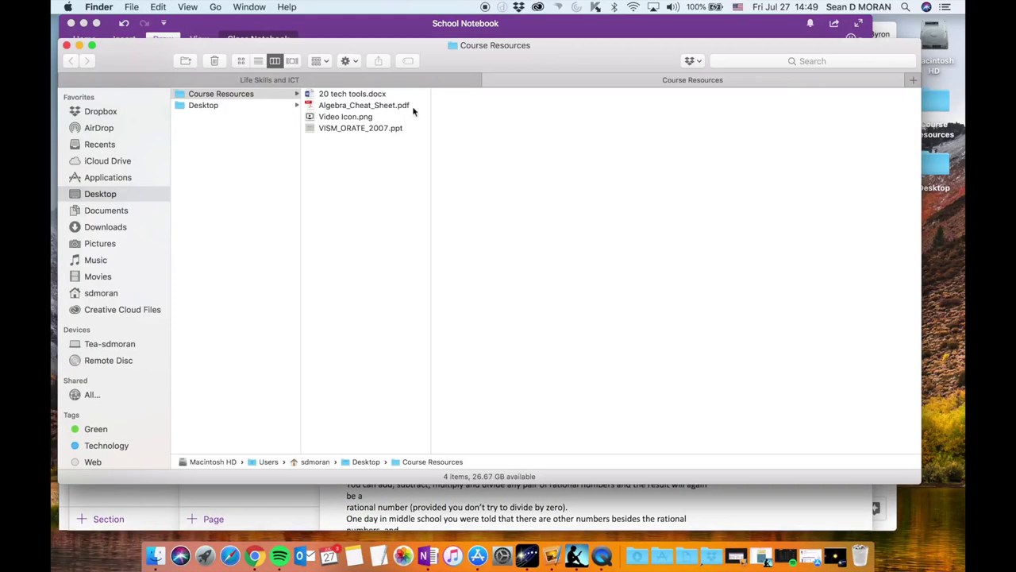
# Attach Algebra_Cheat_Sheet.pdf as a file icon on the Numbers & Functions page.
pyautogui.click(310, 104)
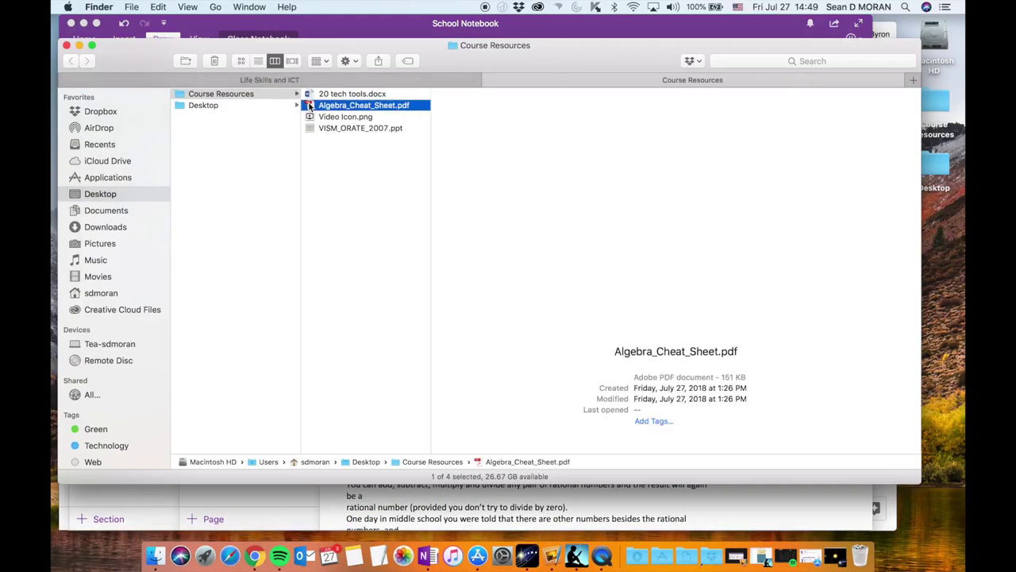
pyautogui.click(241, 61)
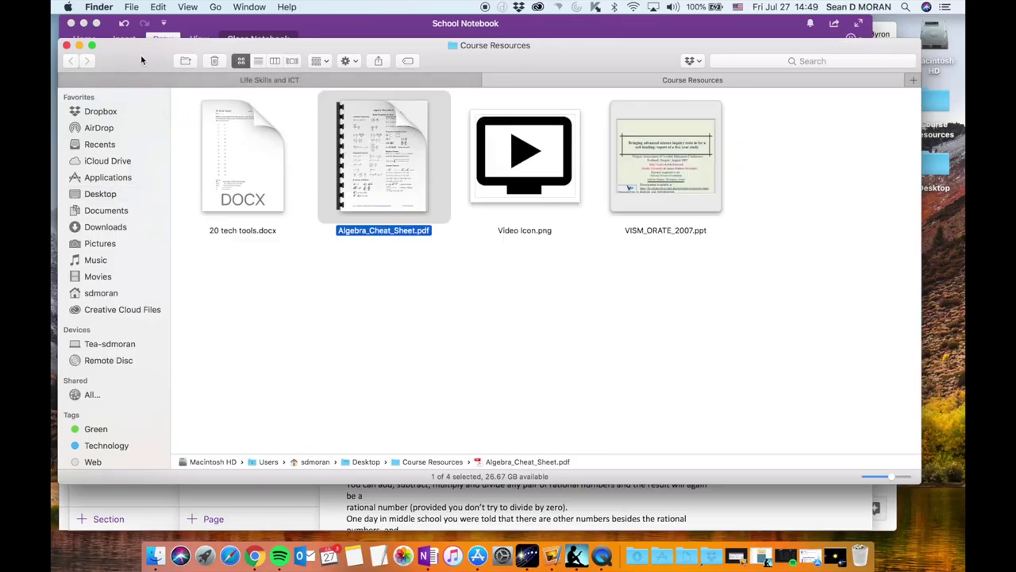
pyautogui.moveTo(140, 54); pyautogui.dragTo(538, 387)
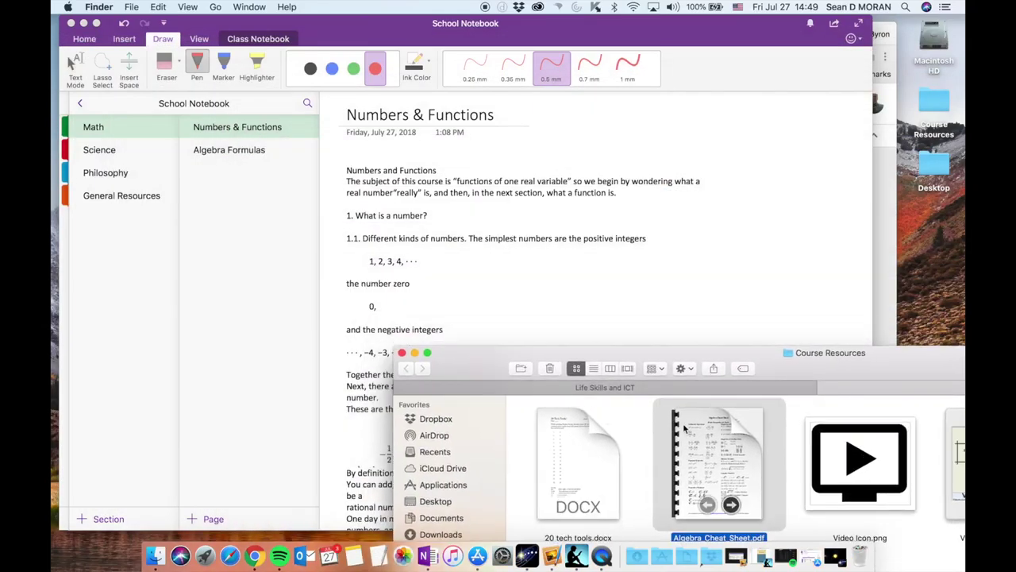
pyautogui.moveTo(714, 438); pyautogui.dragTo(727, 199)
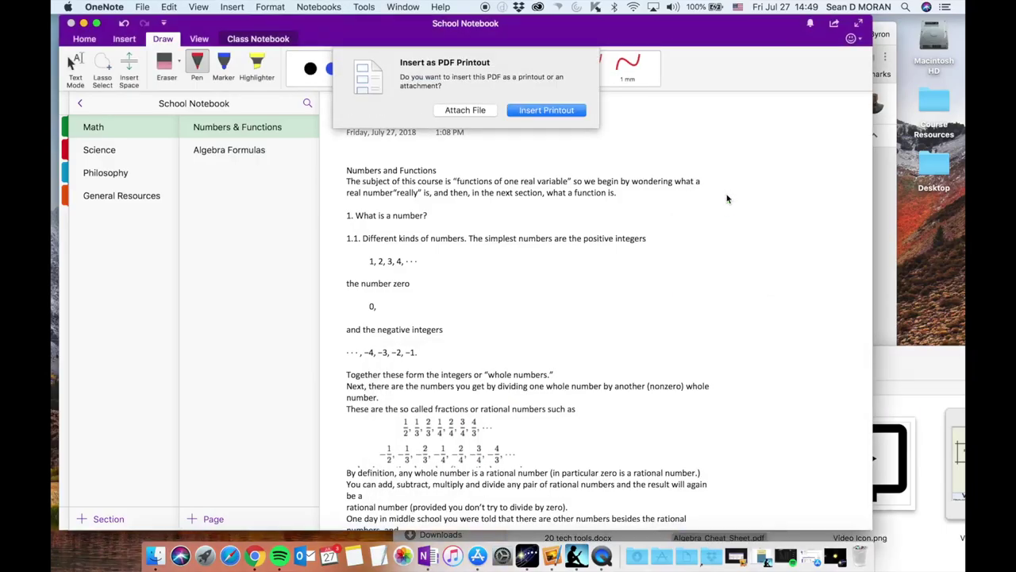
pyautogui.click(467, 110)
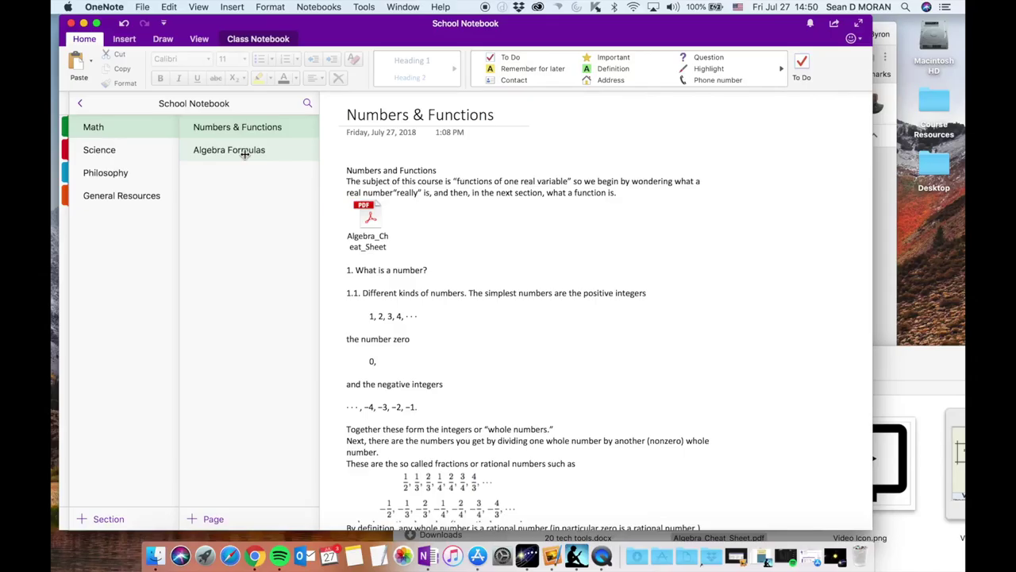
pyautogui.click(245, 155)
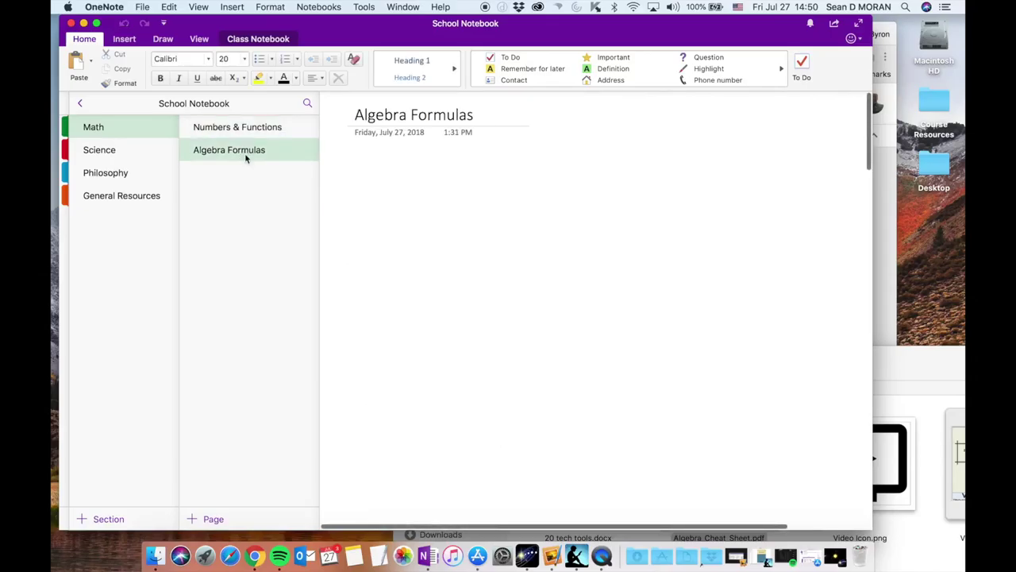
# Insert Algebra_Cheat_Sheet.pdf as a printout on the Algebra Formulas page.
pyautogui.click(905, 369)
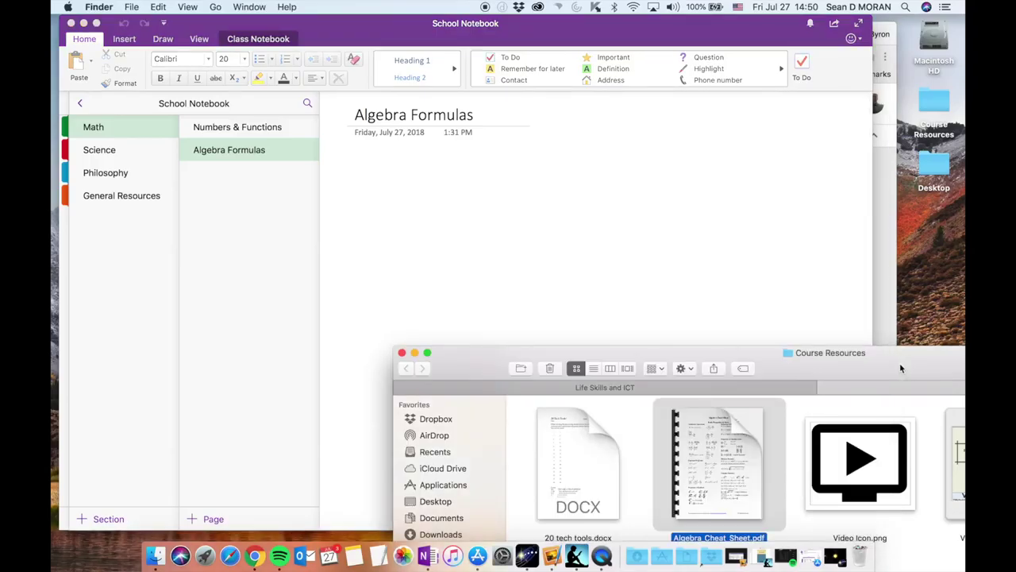
pyautogui.moveTo(711, 466); pyautogui.dragTo(479, 229)
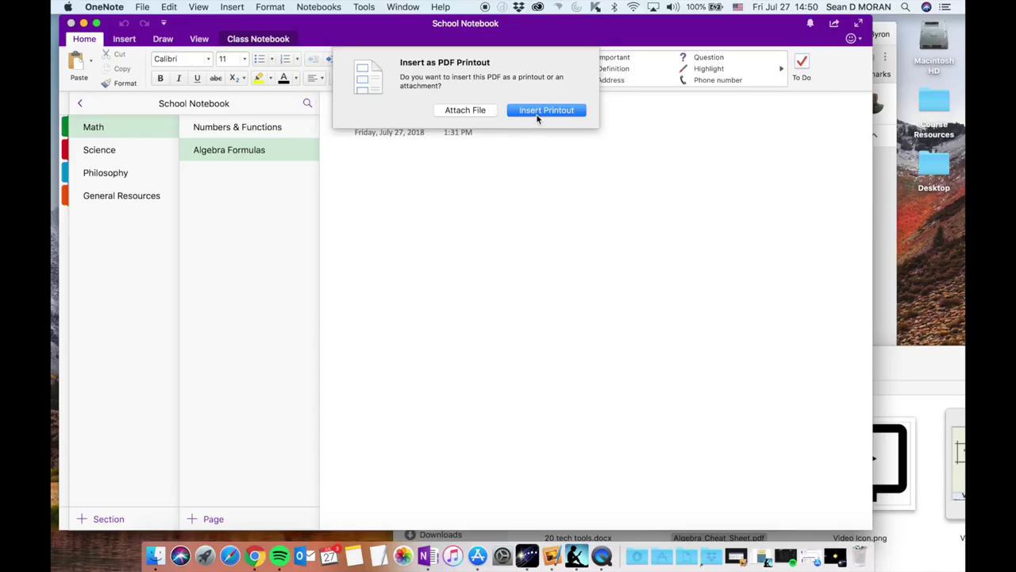
pyautogui.click(534, 110)
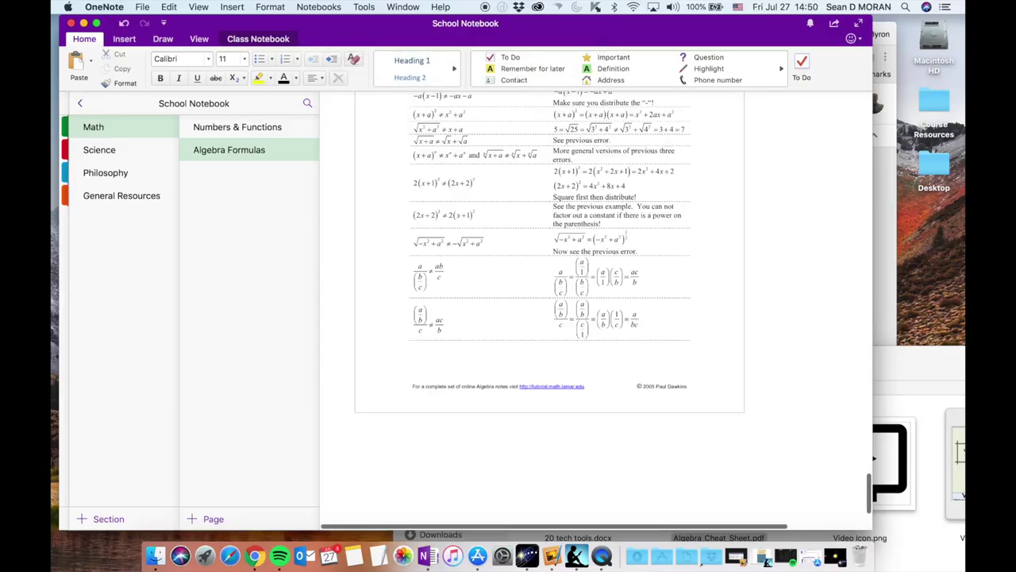
# Scroll back to the top of the printout and go to the Science section.
pyautogui.scroll(5, 550, 317)
pyautogui.scroll(5, 549, 317)
pyautogui.scroll(5, 550, 317)
pyautogui.scroll(5, 549, 318)
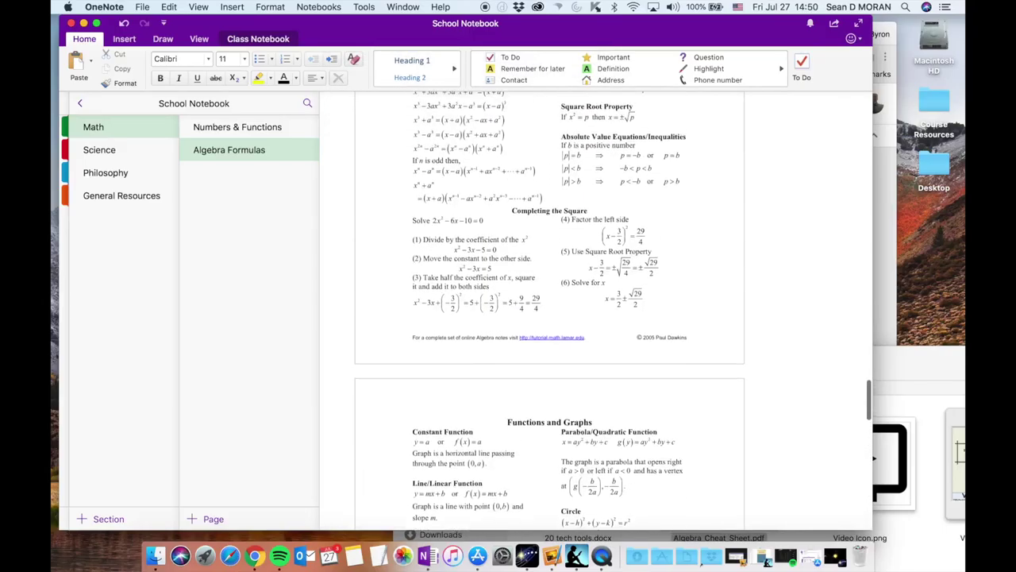
pyautogui.scroll(5, 549, 317)
pyautogui.scroll(5, 549, 317)
pyautogui.scroll(5, 549, 317)
pyautogui.scroll(5, 549, 317)
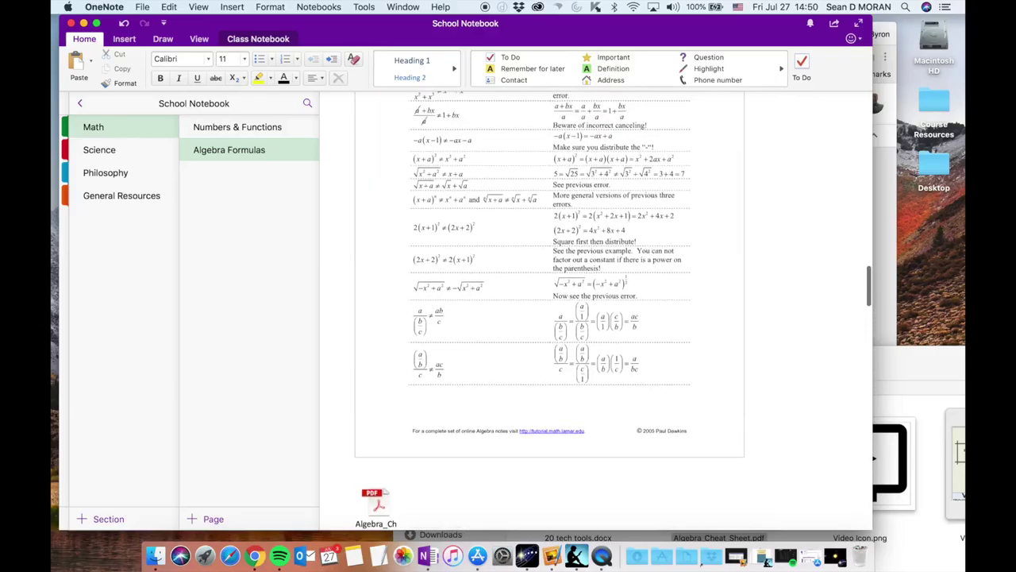
pyautogui.scroll(10, 549, 318)
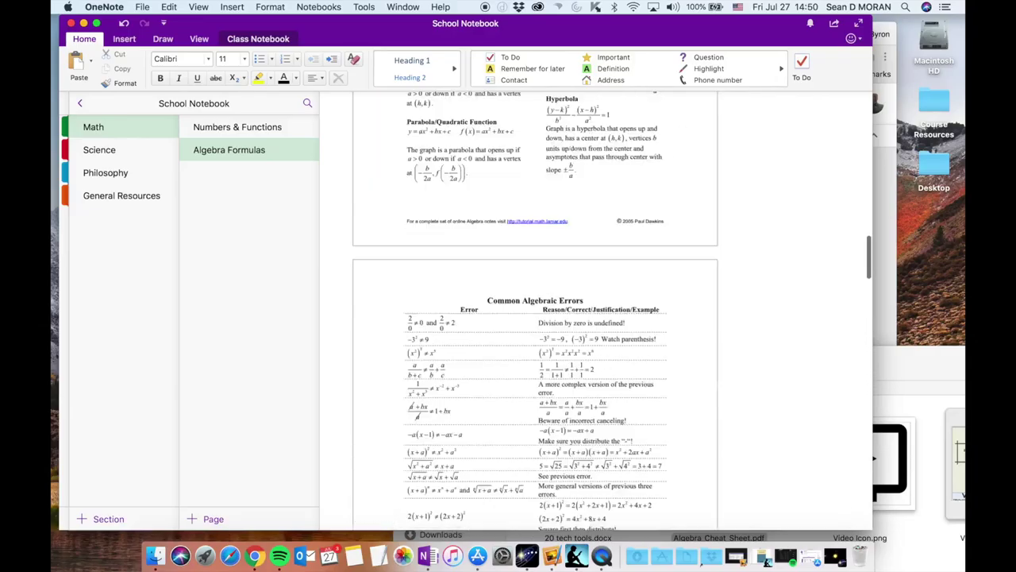
pyautogui.click(96, 151)
# Scribble red ink over the cylinder picture on the Gasses page.
pyautogui.click(206, 127)
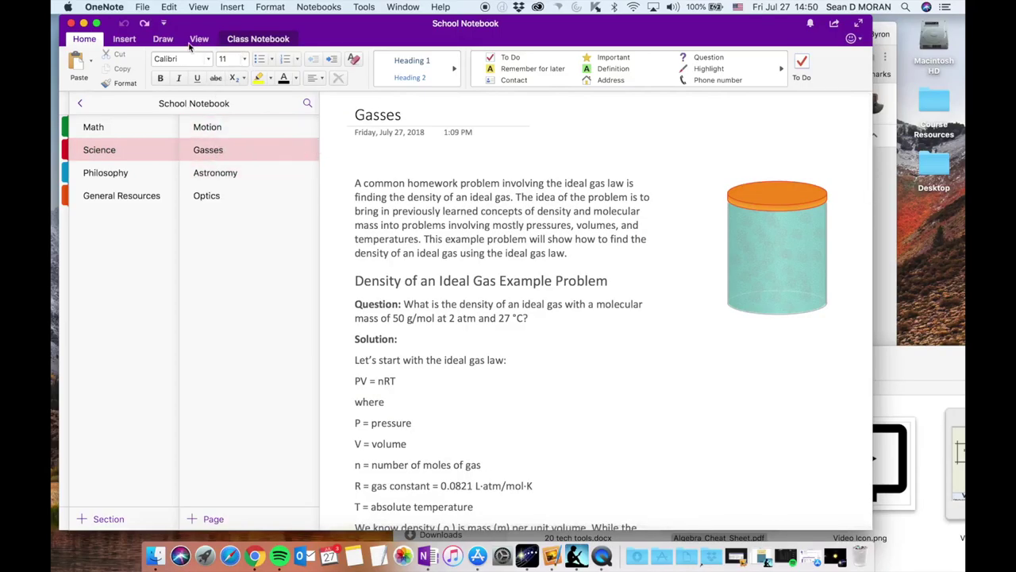
pyautogui.click(163, 40)
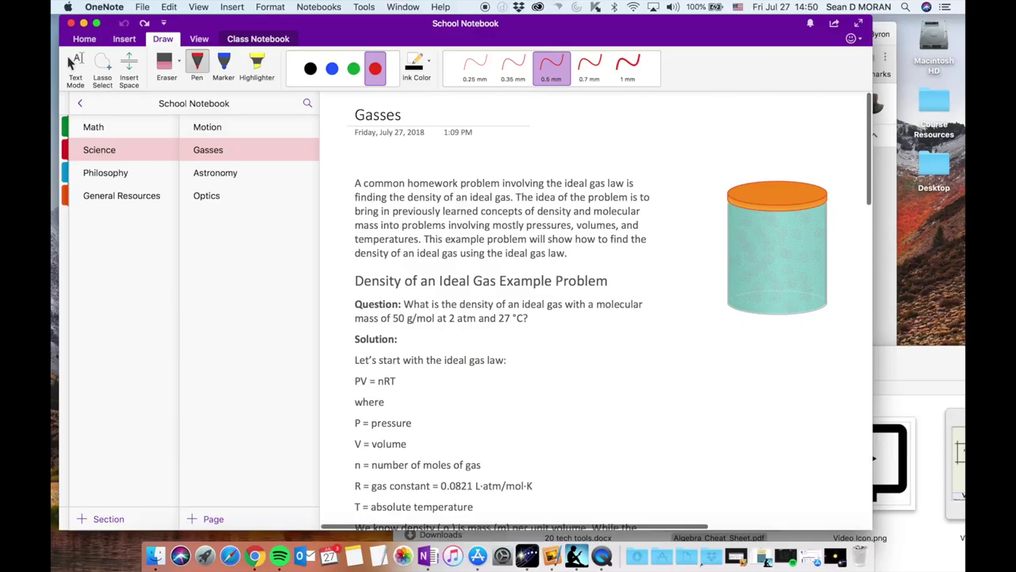
pyautogui.moveTo(812, 290)
pyautogui.mouseDown()
pyautogui.moveTo(743, 244)
pyautogui.moveTo(822, 223)
pyautogui.moveTo(753, 273)
pyautogui.moveTo(778, 290)
pyautogui.moveTo(812, 268)
pyautogui.moveTo(749, 219)
pyautogui.moveTo(768, 255)
pyautogui.moveTo(796, 265)
pyautogui.mouseUp()
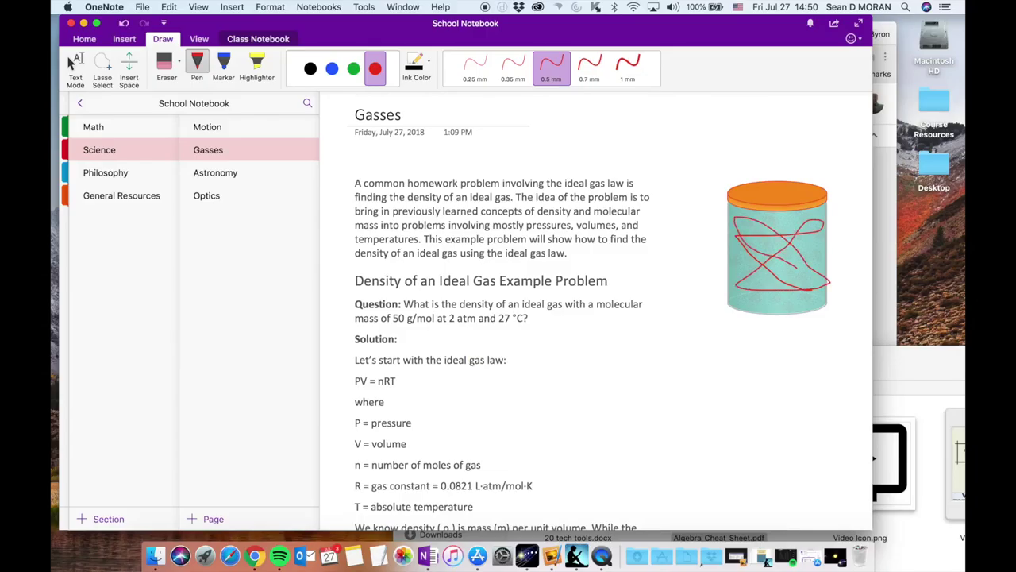
pyautogui.click(220, 182)
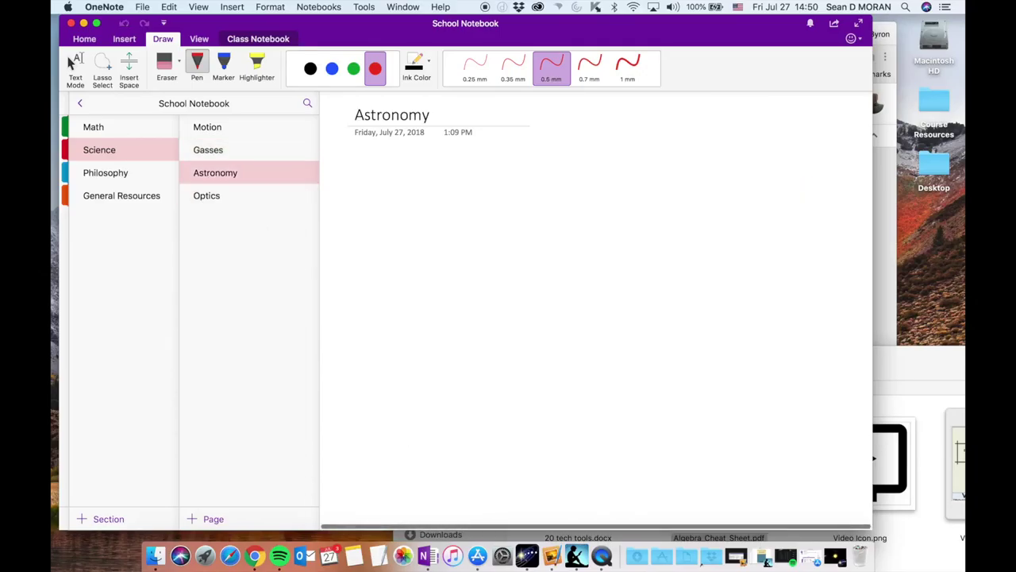
# Screenshot the Solar Walk solar system view and place it on the Astronomy page.
pyautogui.click(523, 558)
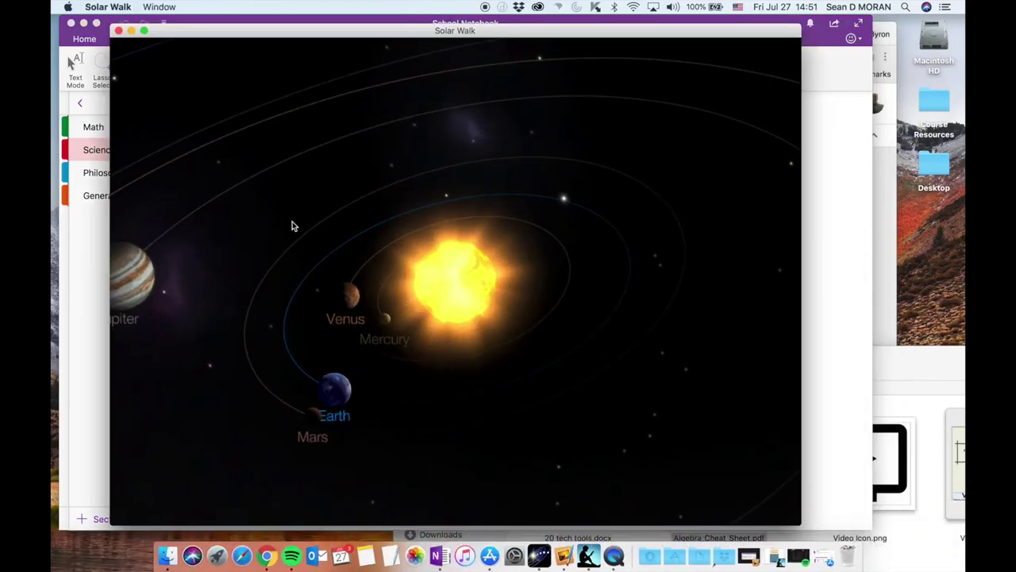
pyautogui.press('super+shift+4')
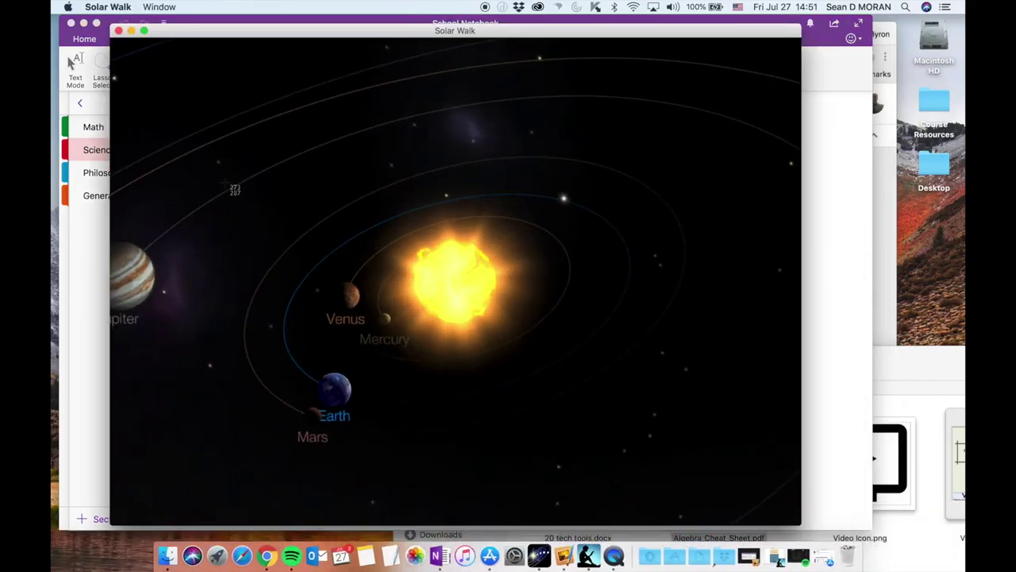
pyautogui.moveTo(143, 54); pyautogui.dragTo(761, 502)
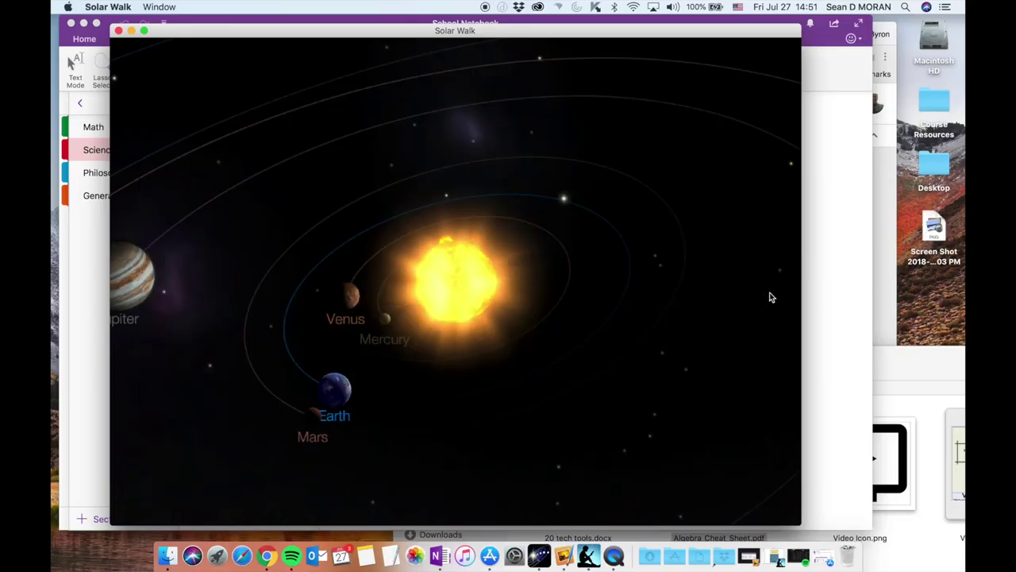
pyautogui.click(118, 30)
pyautogui.moveTo(933, 230); pyautogui.dragTo(488, 234)
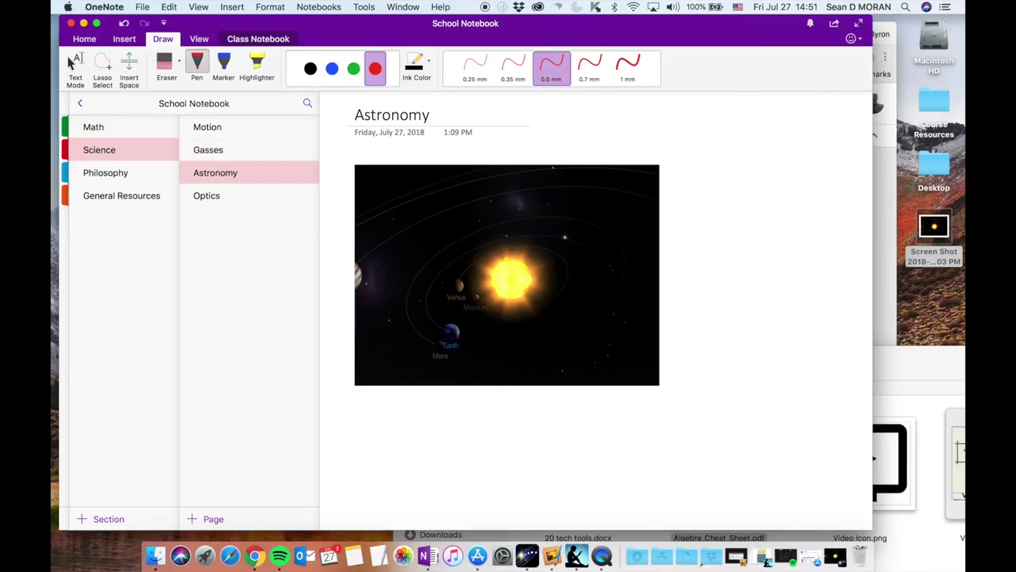
pyautogui.moveTo(577, 415)
pyautogui.mouseDown()
pyautogui.moveTo(548, 421)
pyautogui.moveTo(541, 460)
pyautogui.moveTo(625, 417)
pyautogui.moveTo(643, 468)
pyautogui.mouseUp()
# Finish the red 'SUN' label and move to Philosophy's Plato's Republic page.
pyautogui.moveTo(643, 420)
pyautogui.mouseDown()
pyautogui.moveTo(671, 389)
pyautogui.moveTo(552, 319)
pyautogui.mouseUp()
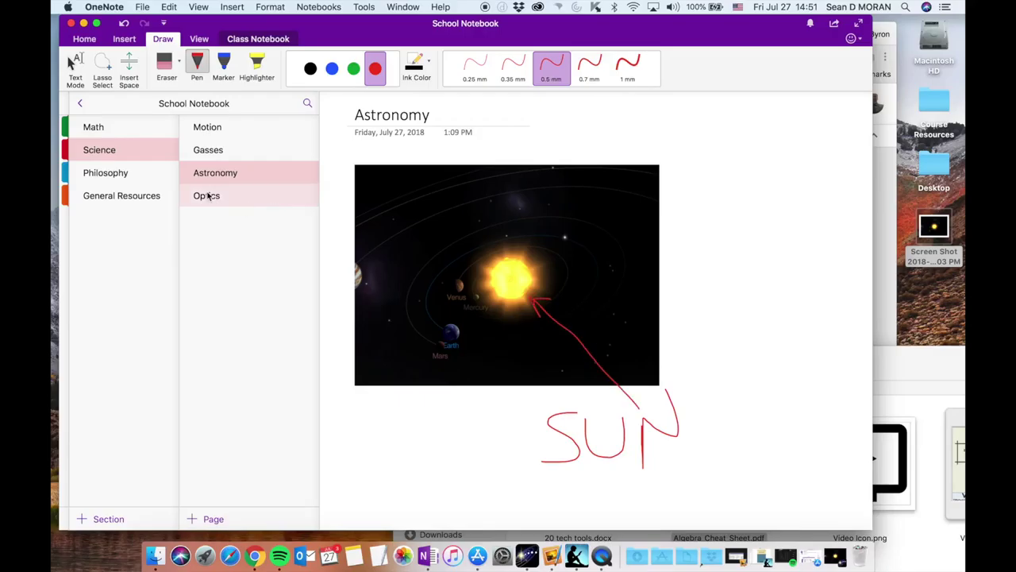
pyautogui.click(113, 172)
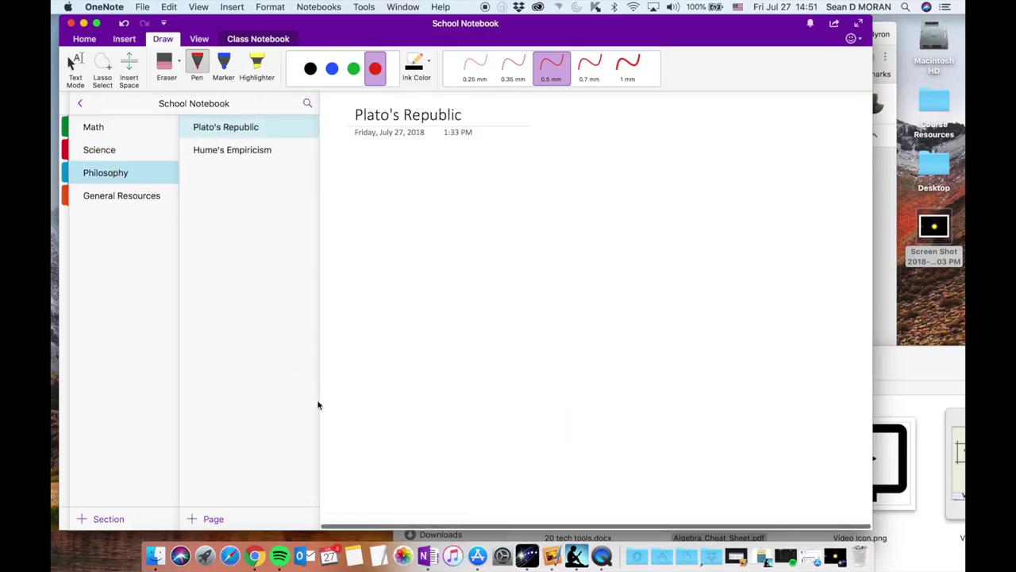
# Copy the page 296 Republic highlight in Kindle, 'For these reasons' to 'agreed'.
pyautogui.click(573, 548)
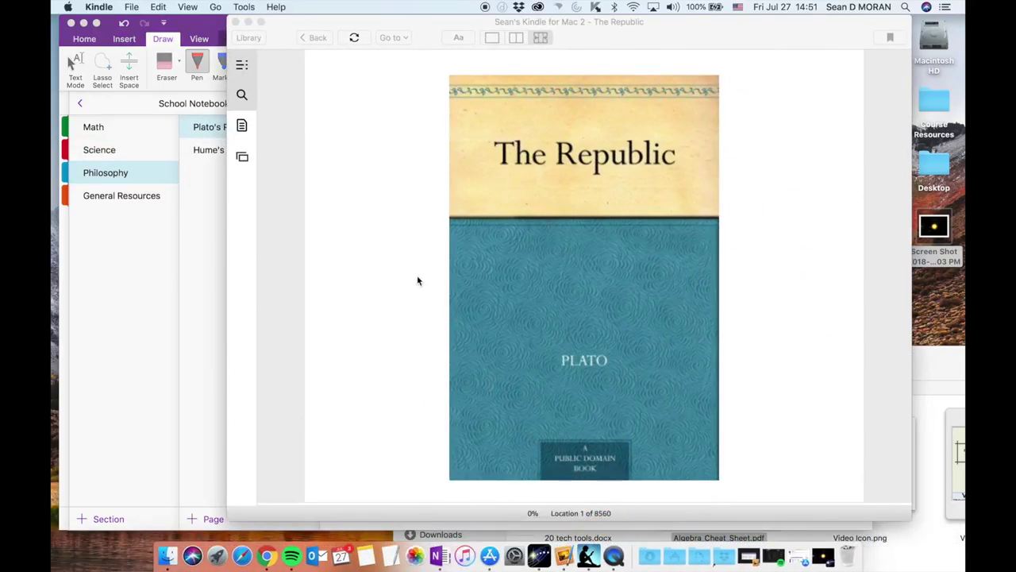
pyautogui.click(242, 129)
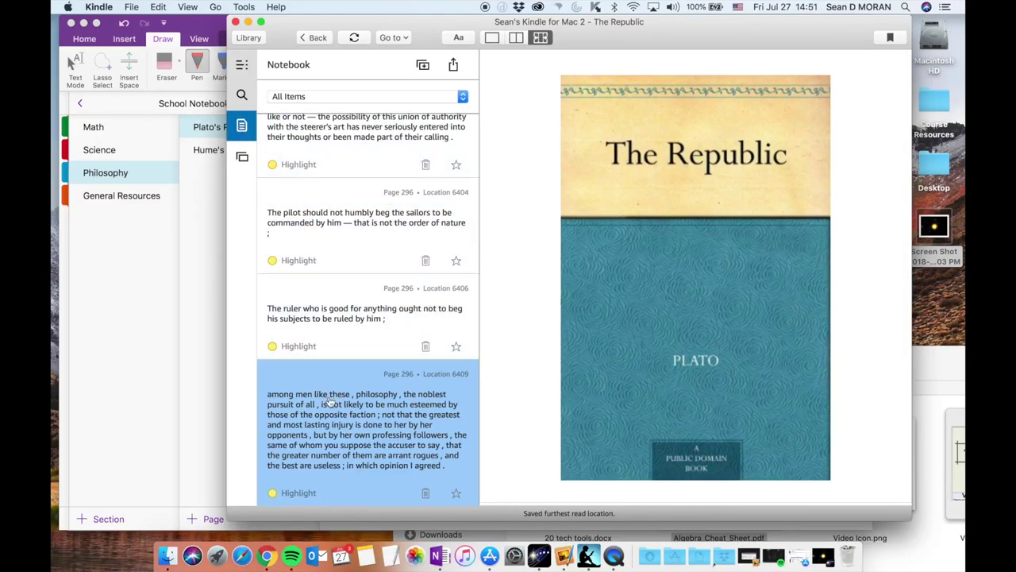
pyautogui.click(332, 398)
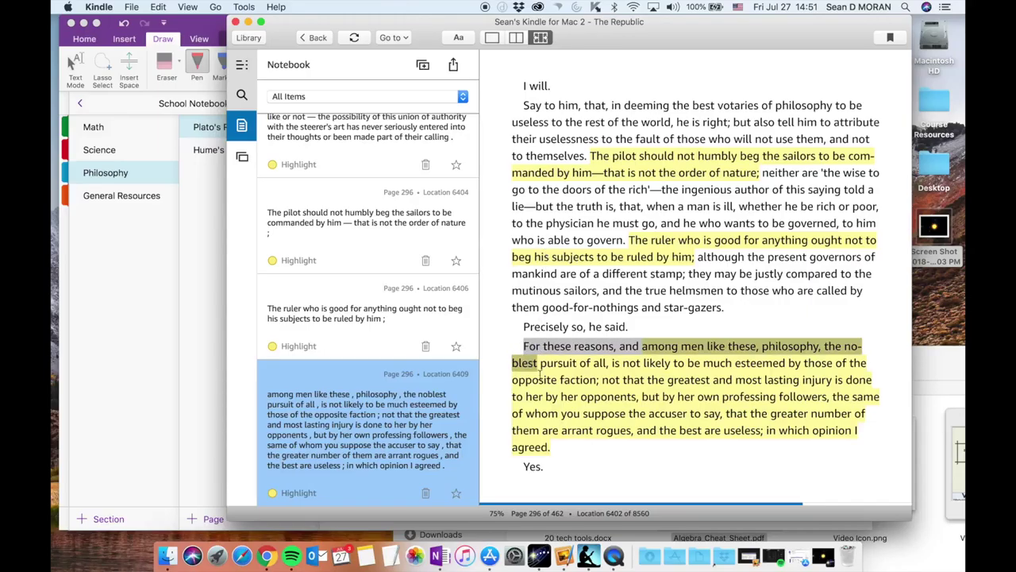
pyautogui.moveTo(522, 346); pyautogui.dragTo(568, 447)
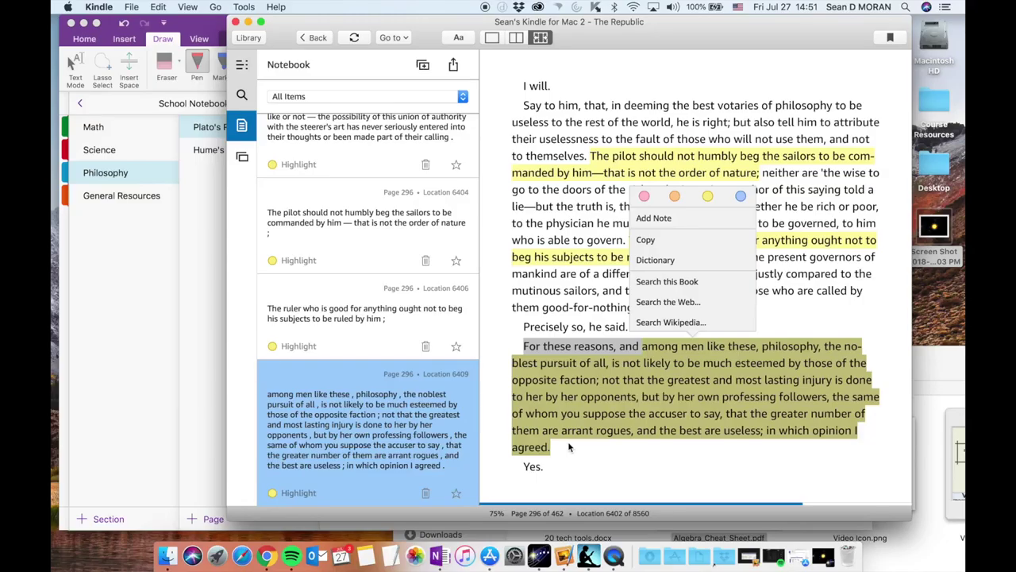
pyautogui.click(568, 447)
pyautogui.click(249, 23)
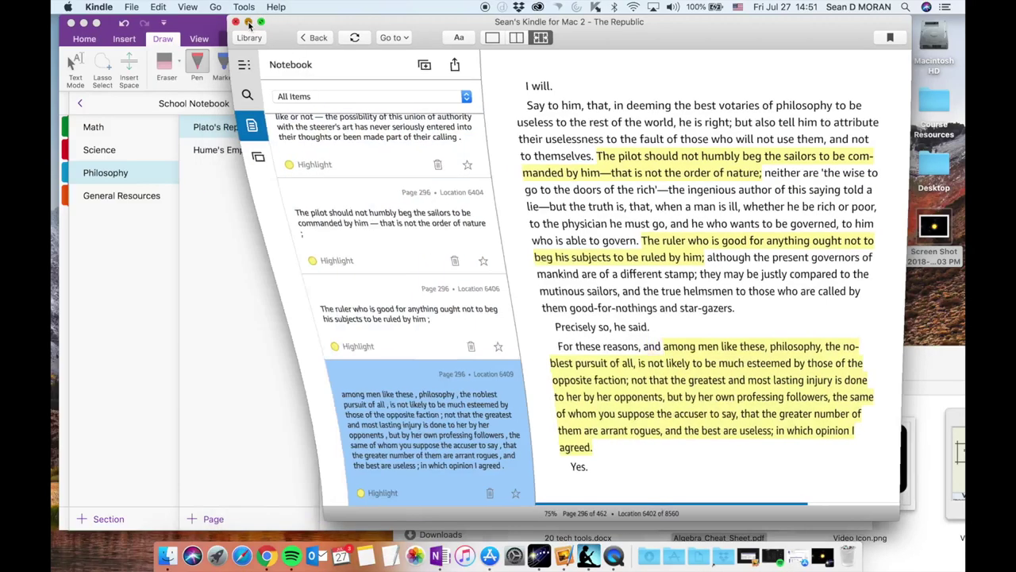
# Paste the copied Republic quote with its citation onto the Plato's Republic page.
pyautogui.click(84, 38)
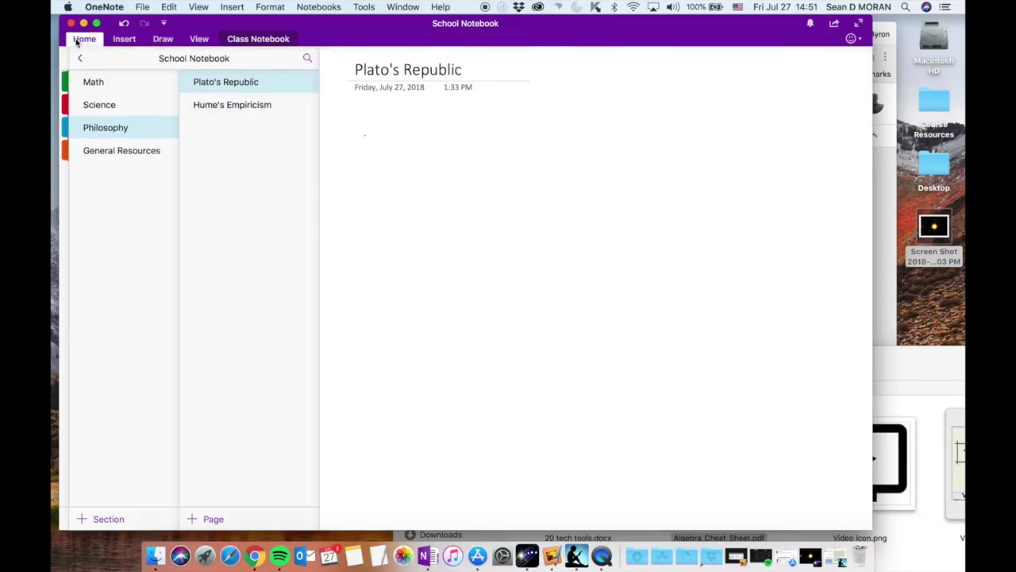
pyautogui.click(85, 38)
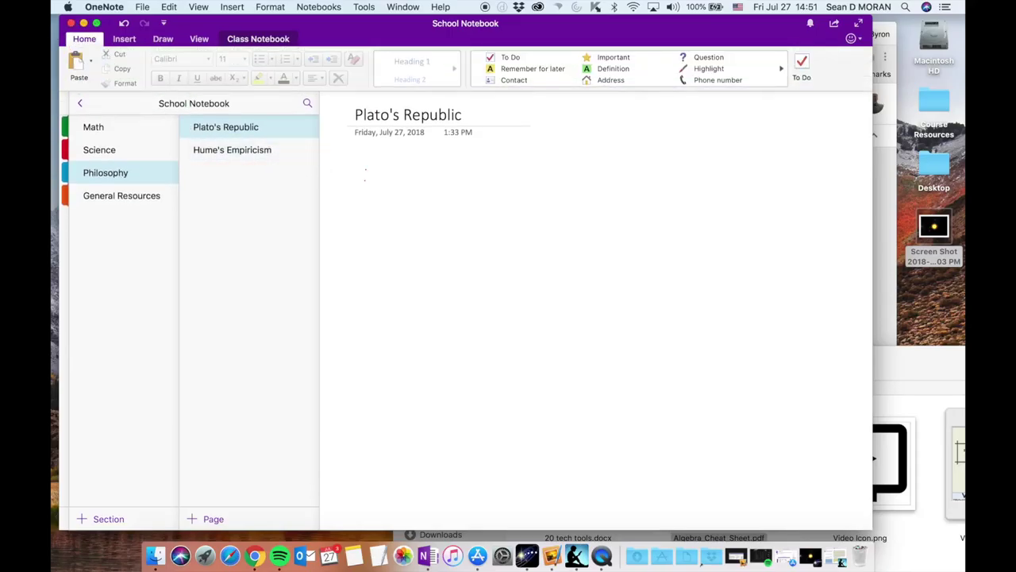
pyautogui.write('For these reasons, and among men like these, philosophy, the noblest pursuit of all, is not likely to be much esteemed by those of the opposite faction; not that the greatest and most lasting injury is done to her by her opponents, but by her own professing followers, the same of whom you suppose the accuser to say, that the greater number of them are arrant rogues, and the best are useless; in which opinion I agreed.  Plato. The Republic (p. 296). Kindle Edition.')
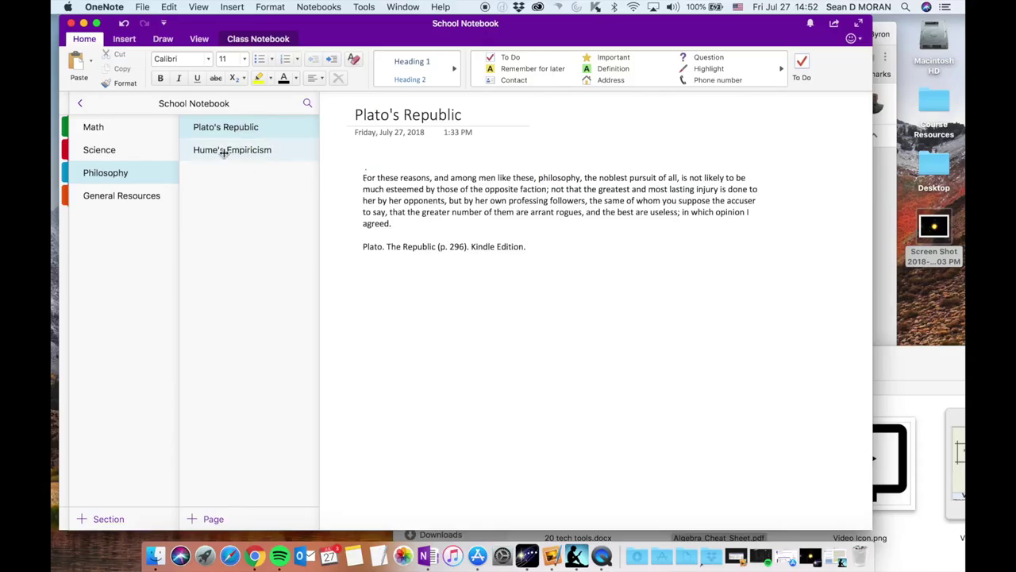
pyautogui.click(124, 198)
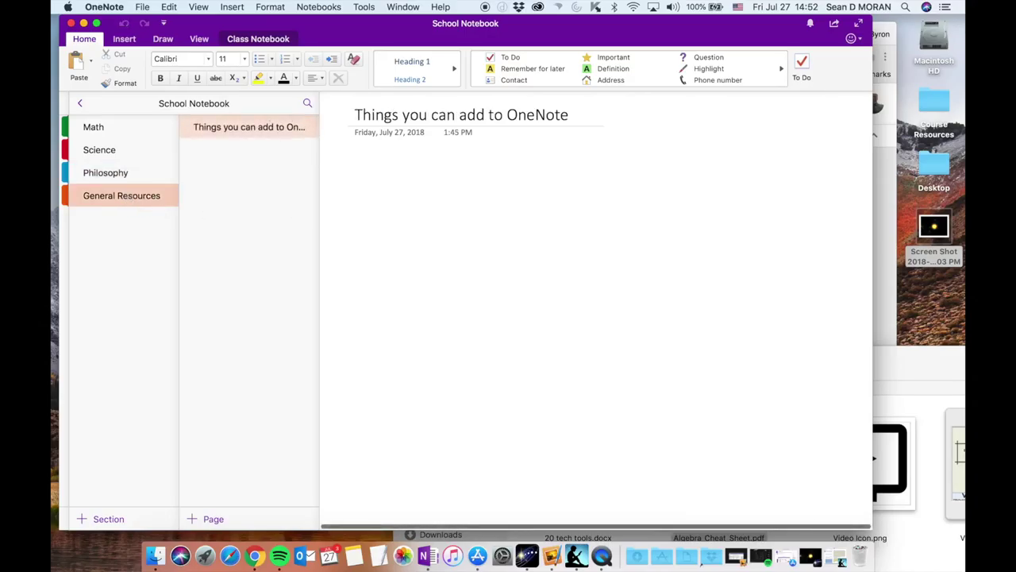
# Add 20 tech tools.docx and attach Algebra_Cheat_Sheet.pdf to the 'Things you can add' page.
pyautogui.moveTo(750, 536); pyautogui.dragTo(767, 271)
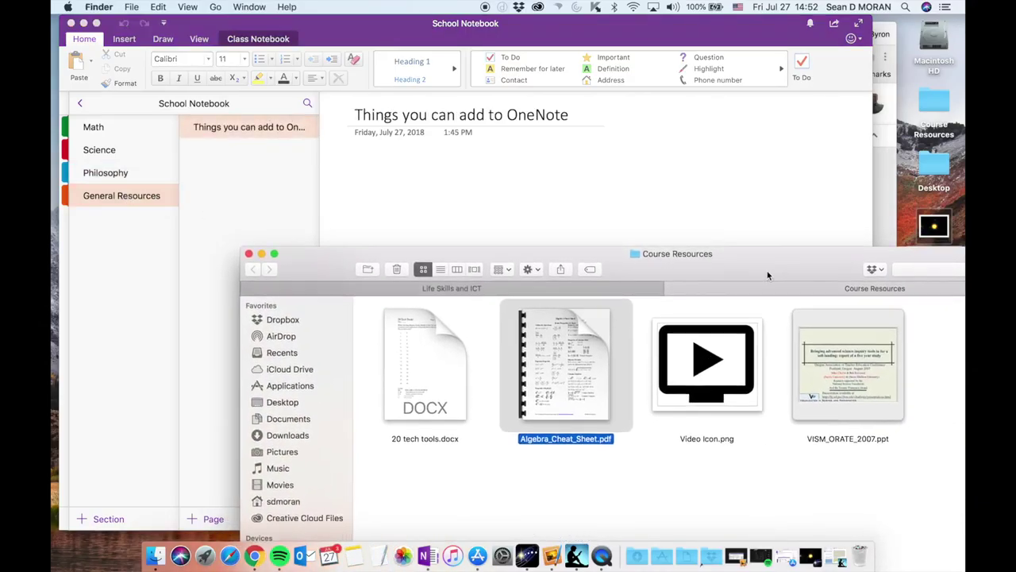
pyautogui.moveTo(410, 359); pyautogui.dragTo(370, 194)
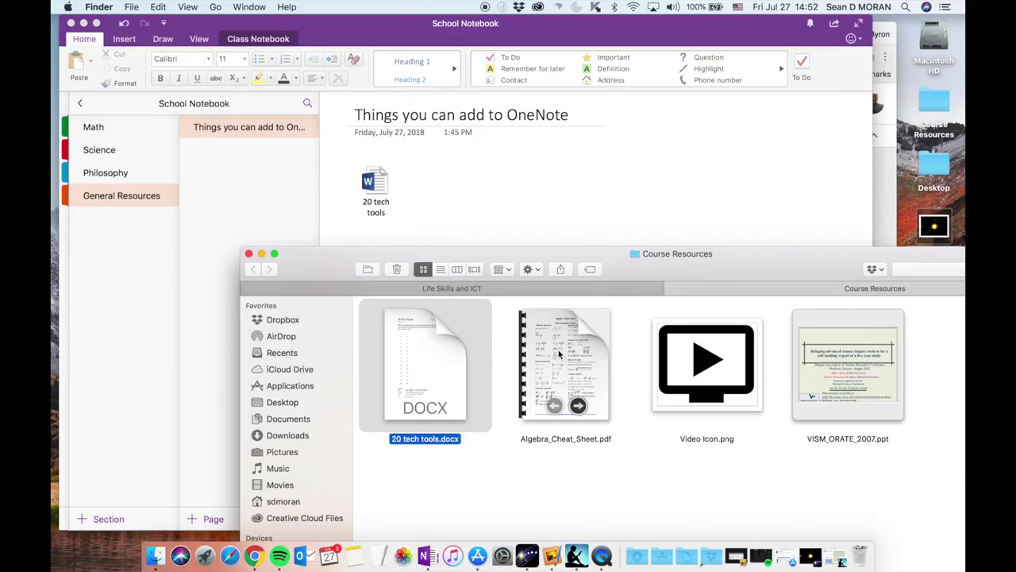
pyautogui.moveTo(558, 349)
pyautogui.mouseDown()
pyautogui.moveTo(468, 200)
pyautogui.moveTo(448, 186)
pyautogui.mouseUp()
pyautogui.click(473, 112)
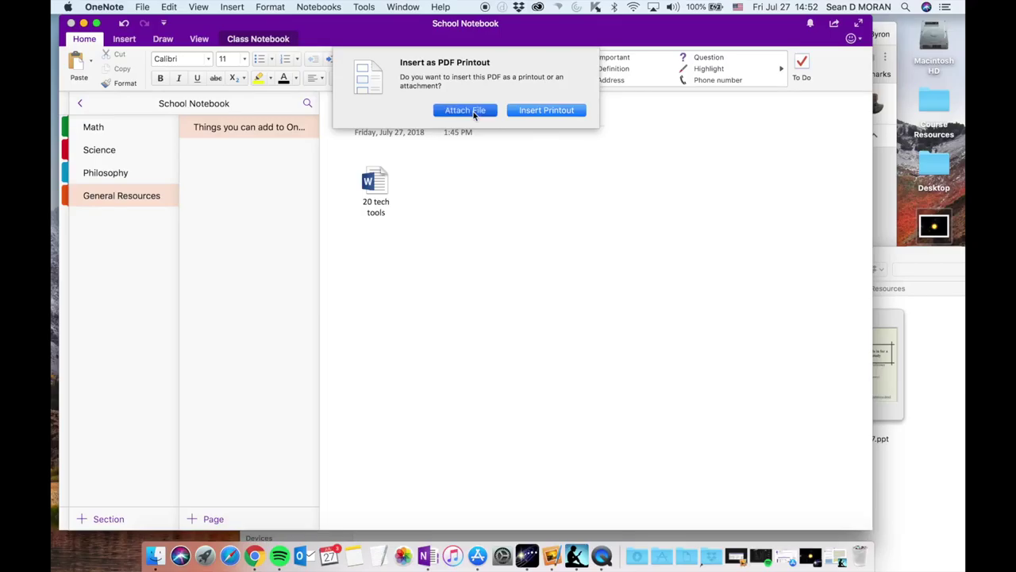
# Add Video Icon.png and VISM_ORATE_2007 to the page, then hide the folder.
pyautogui.click(890, 272)
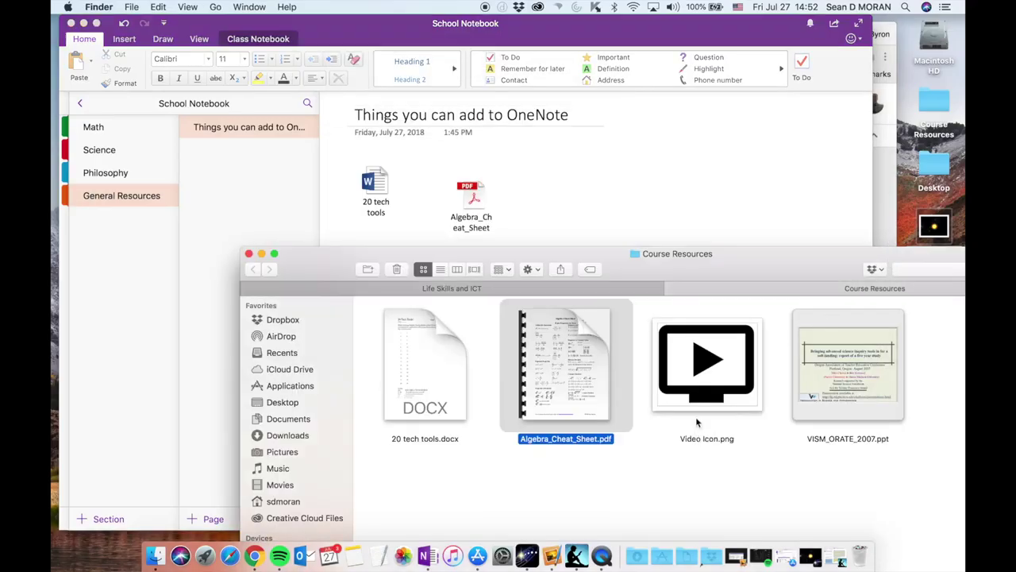
pyautogui.click(693, 365)
pyautogui.moveTo(693, 365); pyautogui.dragTo(597, 212)
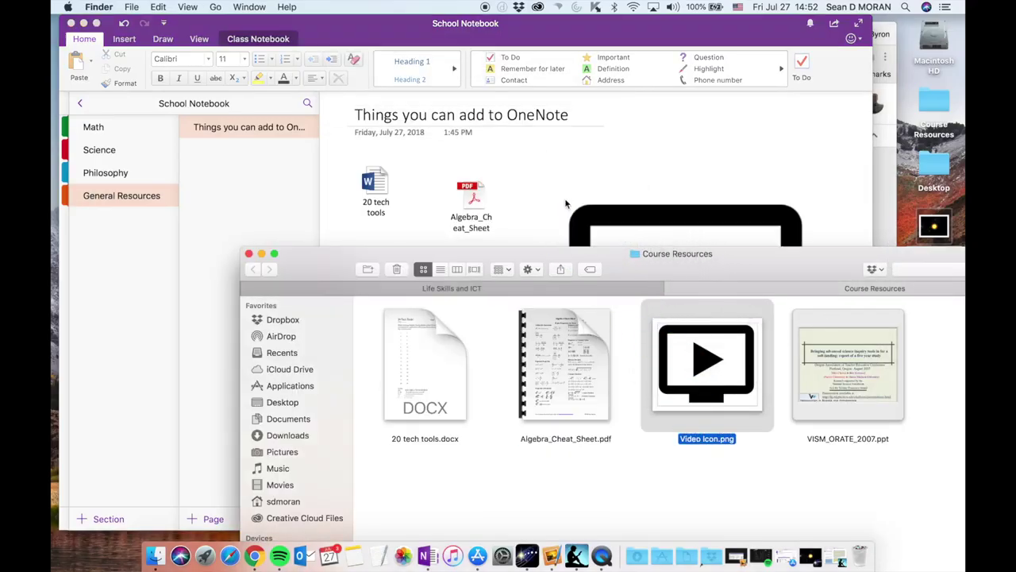
pyautogui.moveTo(774, 274); pyautogui.dragTo(783, 442)
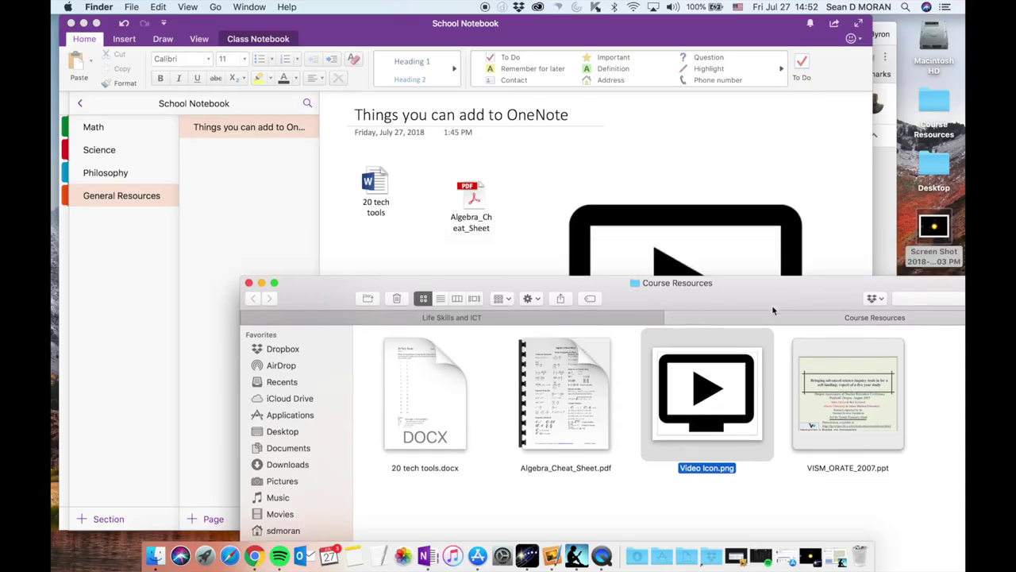
pyautogui.moveTo(841, 499); pyautogui.dragTo(397, 284)
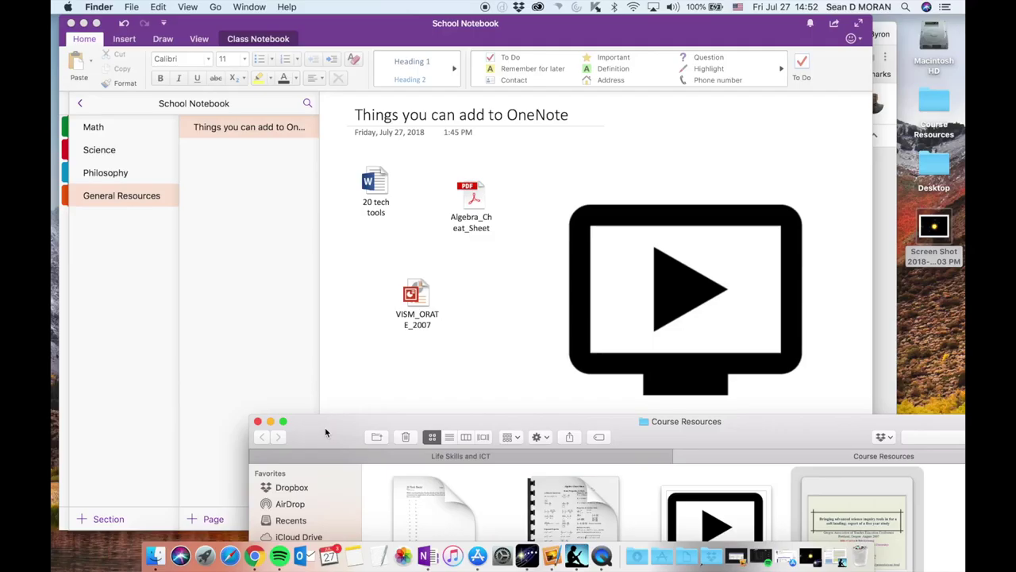
pyautogui.moveTo(325, 433); pyautogui.dragTo(181, 99)
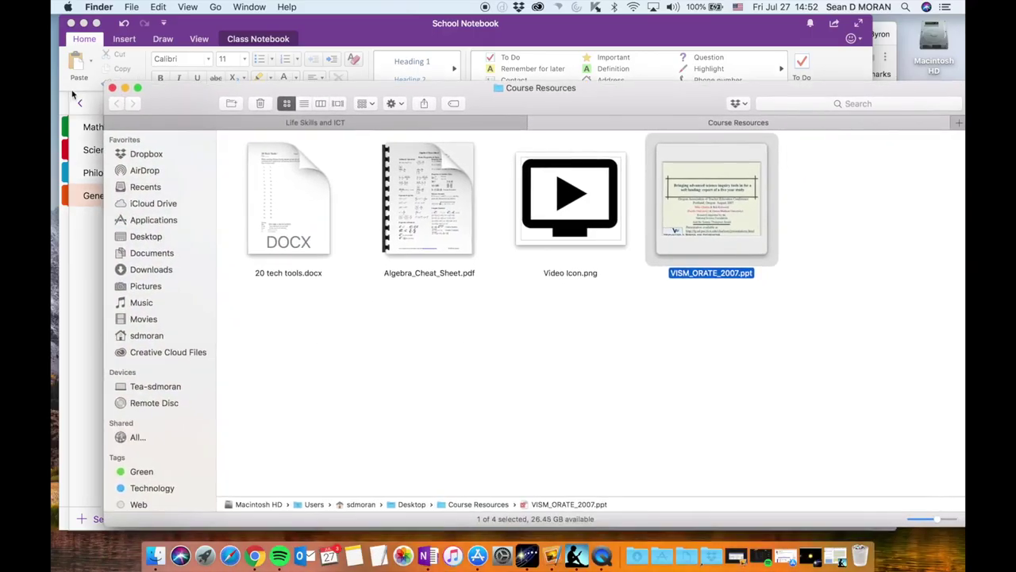
pyautogui.click(125, 88)
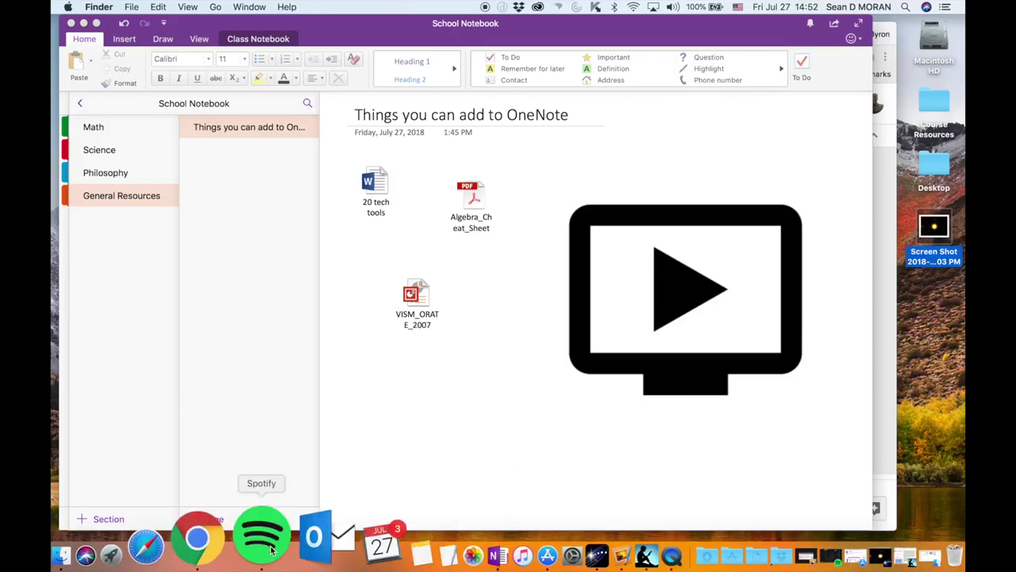
# Show the 'Thank you for watching' slide 12 in Google Slides.
pyautogui.click(244, 537)
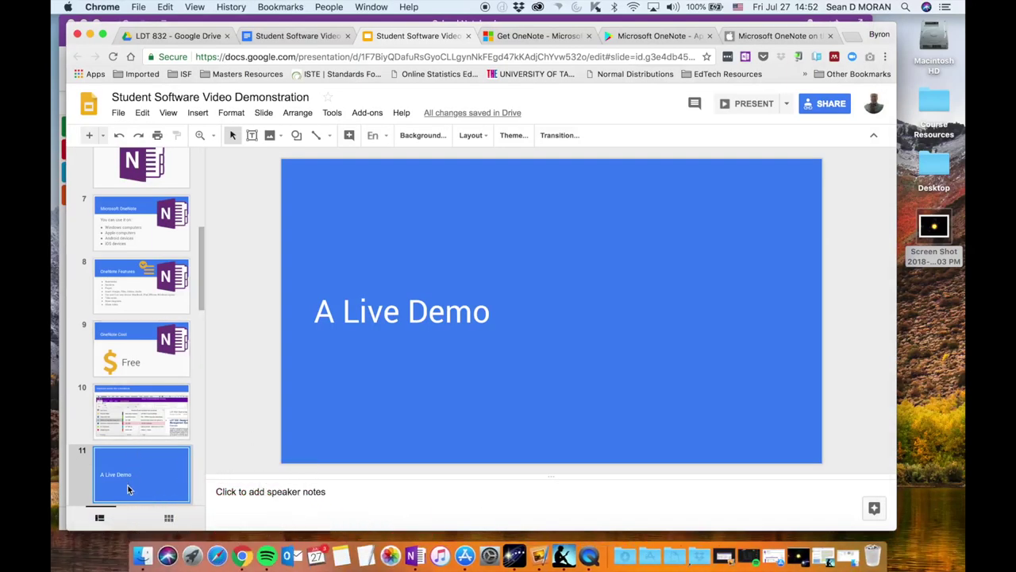
pyautogui.scroll(-3, 128, 485)
pyautogui.click(125, 434)
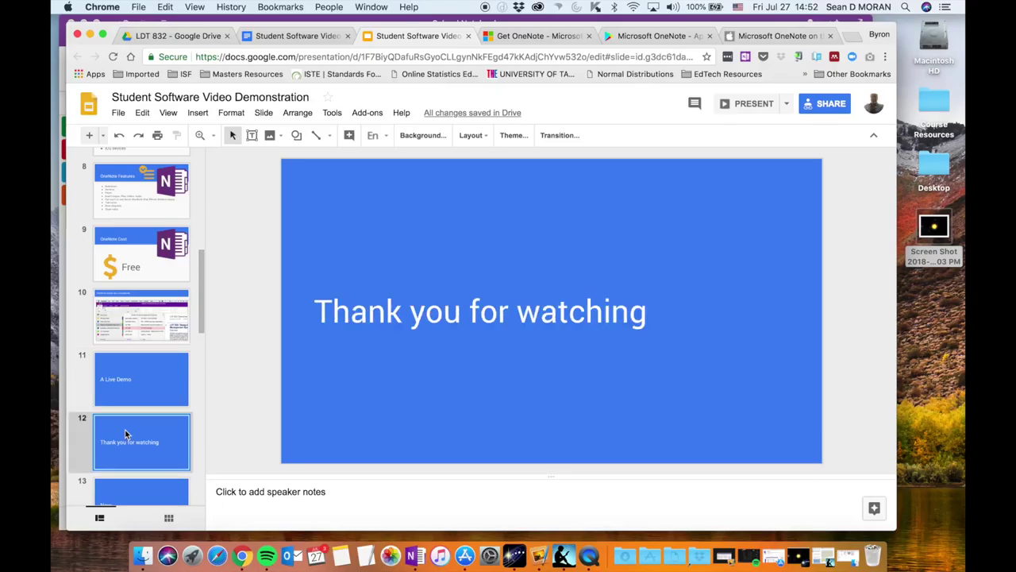